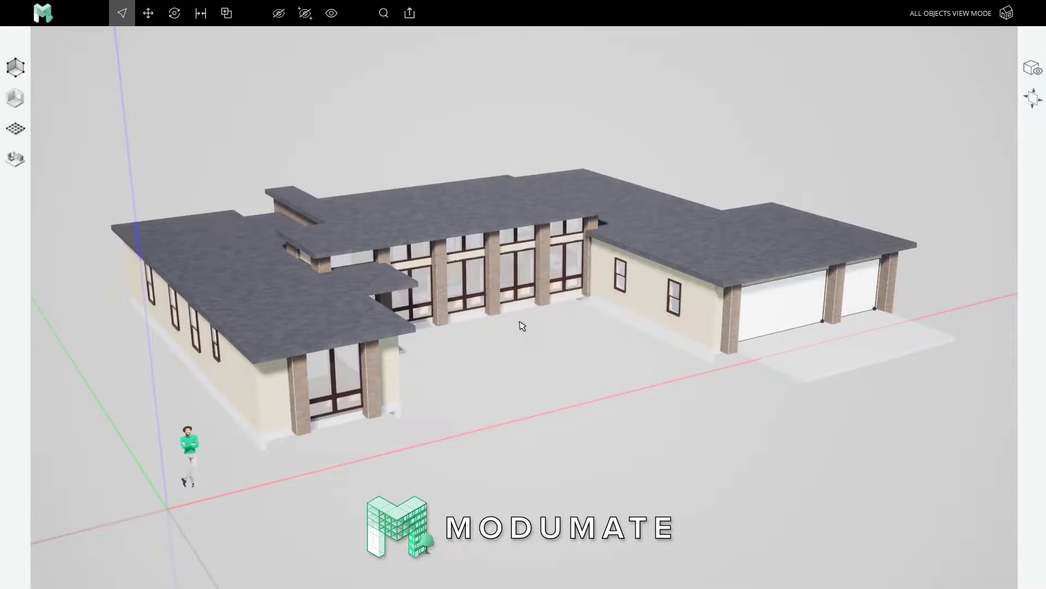
# Step: Orbit and zoom around the house exterior, and enter the building to examine the kitchen and dining area
pyautogui.moveTo(526, 318); pyautogui.dragTo(568, 331, button='middle')
pyautogui.scroll(3, 546, 315)
pyautogui.scroll(-5, 548, 319)
pyautogui.scroll(3, 545, 316)
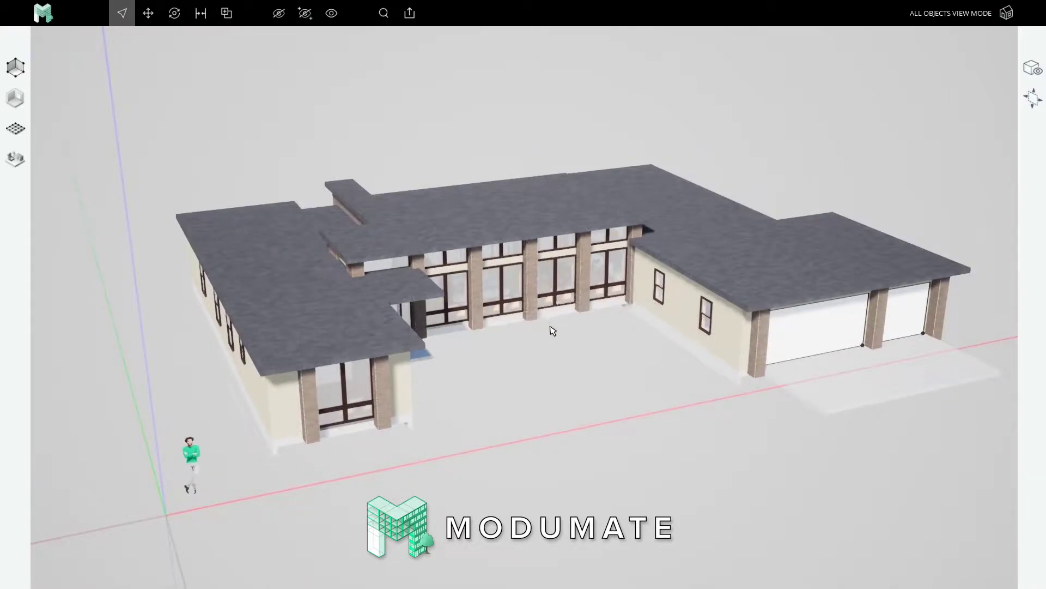
pyautogui.moveTo(550, 323); pyautogui.dragTo(398, 306, button='middle')
pyautogui.scroll(3, 524, 324)
pyautogui.moveTo(524, 325); pyautogui.dragTo(485, 321, button='middle')
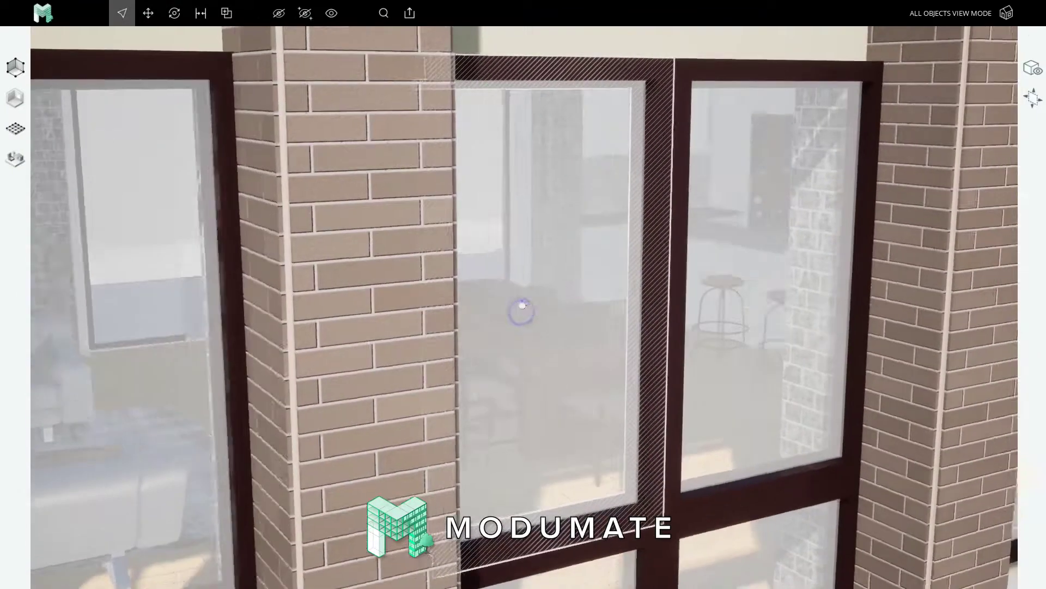
pyautogui.moveTo(522, 306); pyautogui.dragTo(525, 305, button='right')
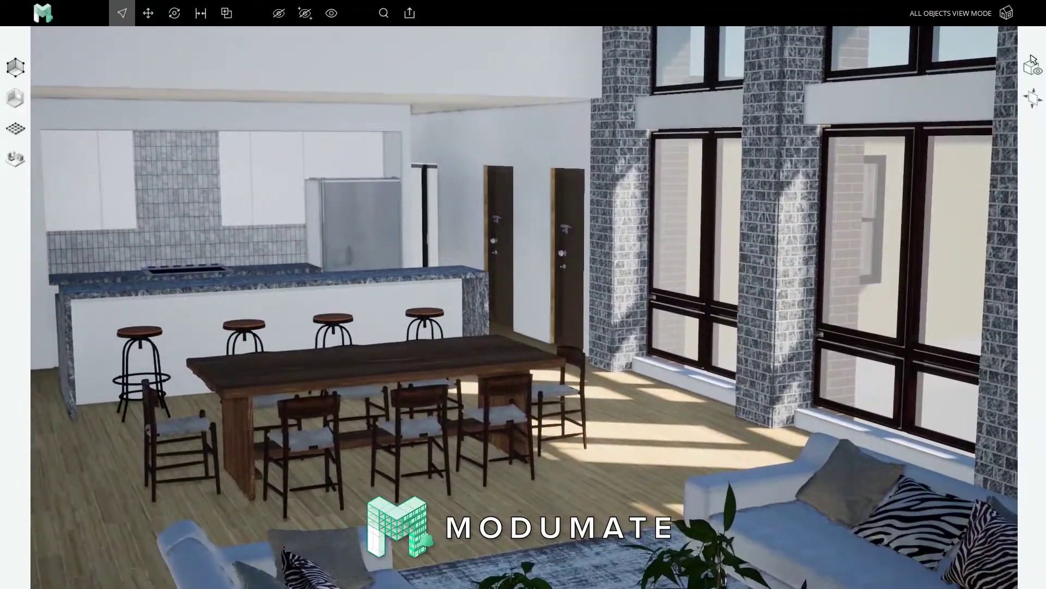
# Step: Widen the 3D view's field of view to 90 degrees
pyautogui.click(1032, 70)
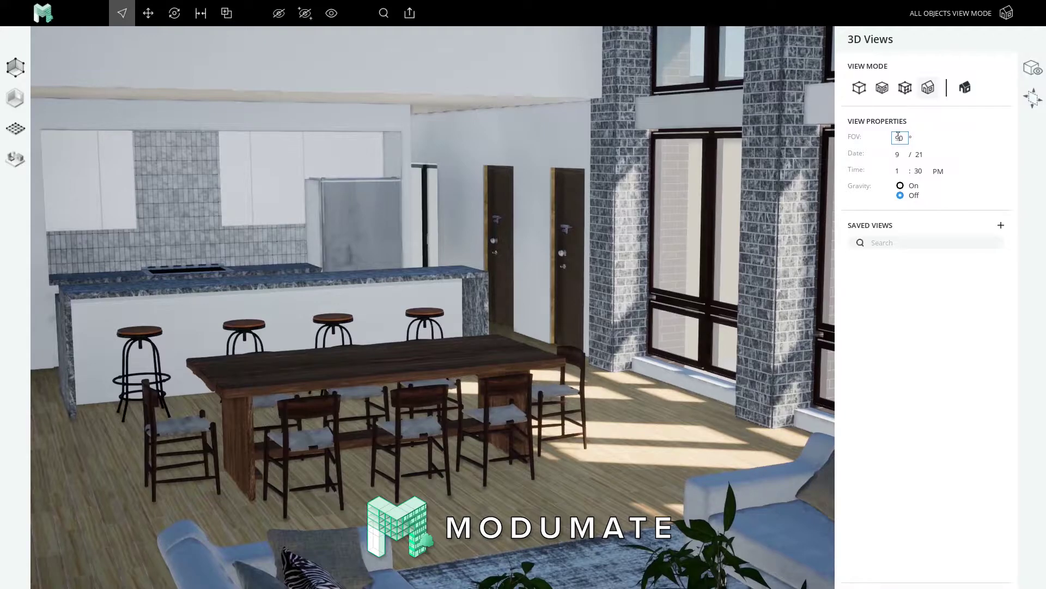
pyautogui.press('Return')
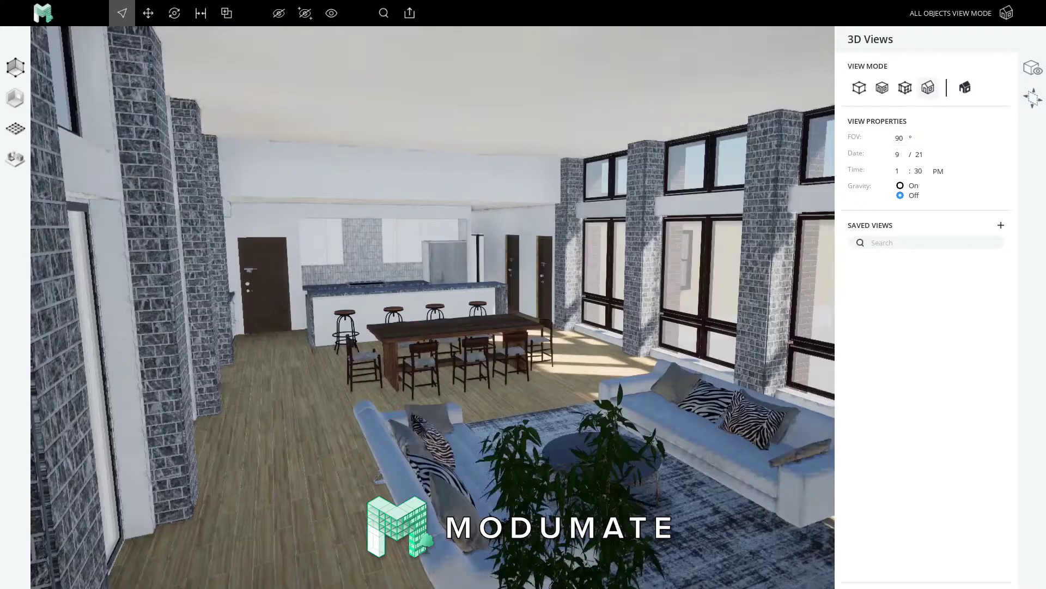
pyautogui.click(1034, 67)
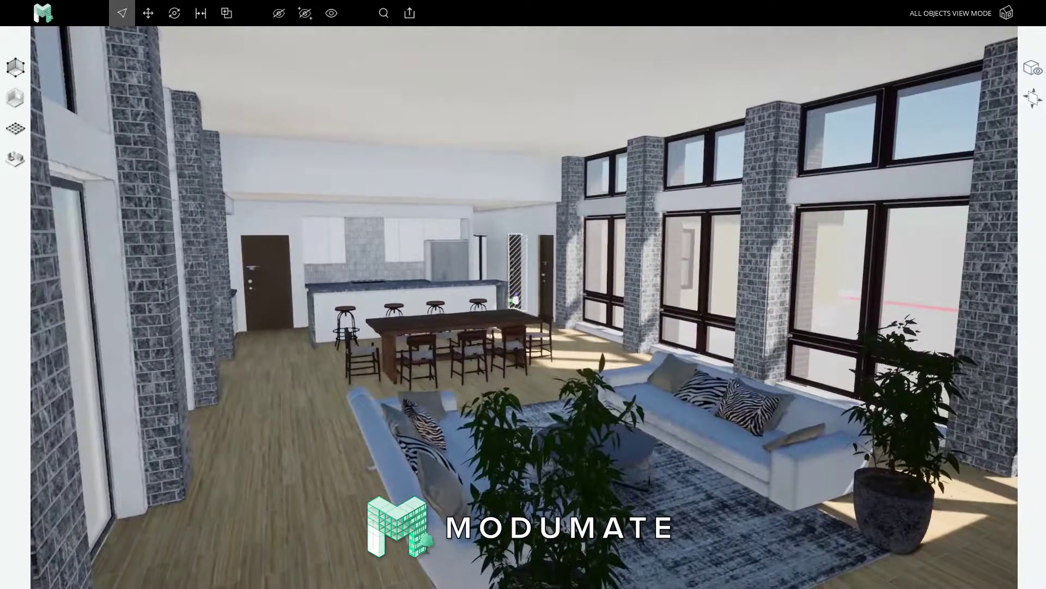
# Step: Turn gravity on in the 3D view properties to walk through the living room at floor level
pyautogui.moveTo(515, 300); pyautogui.dragTo(550, 348, button='right')
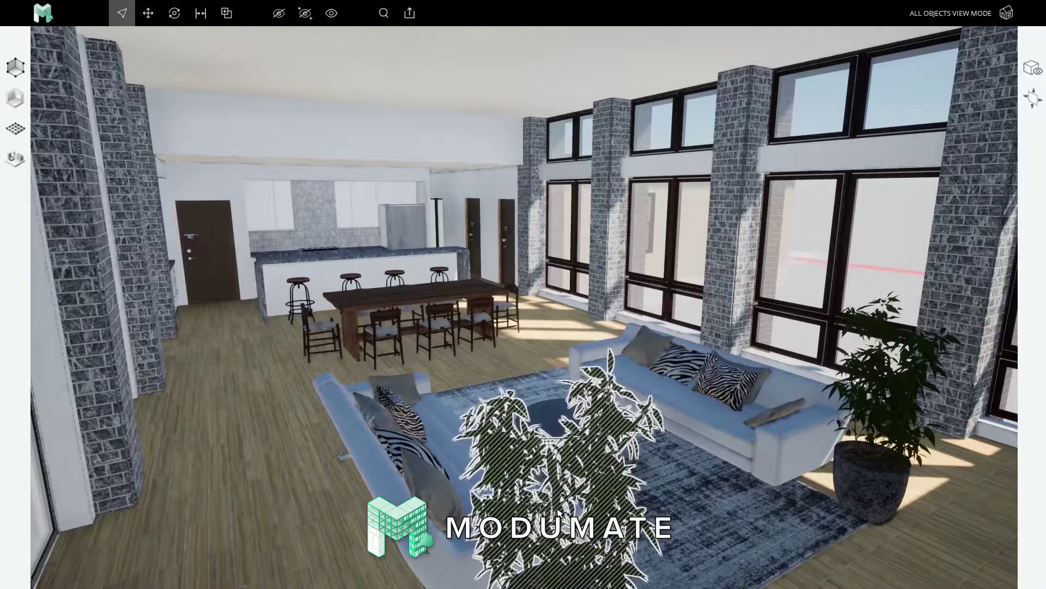
pyautogui.moveTo(556, 508); pyautogui.dragTo(784, 504, button='right')
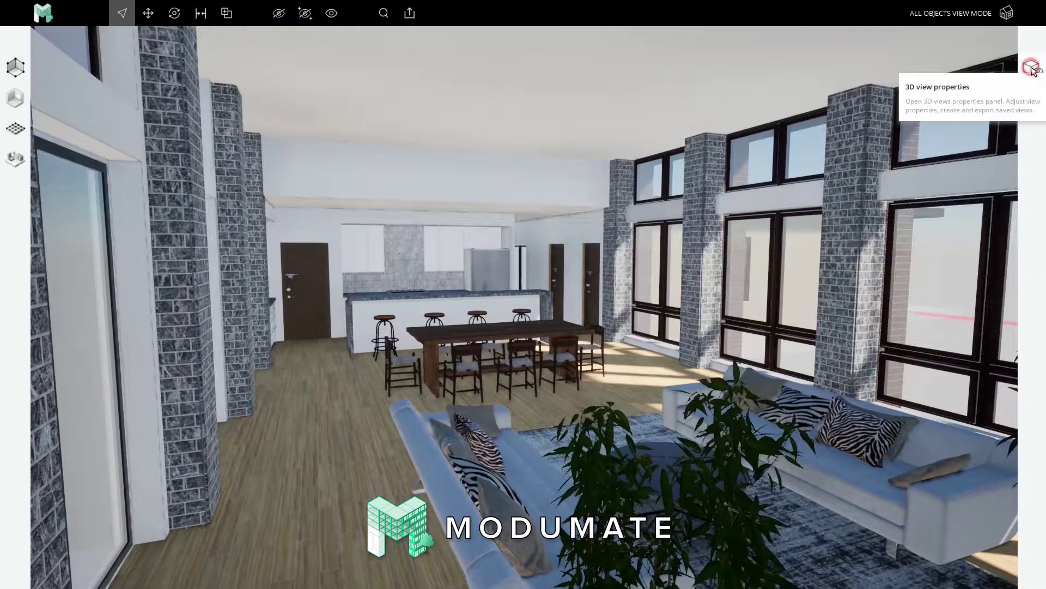
pyautogui.click(1031, 68)
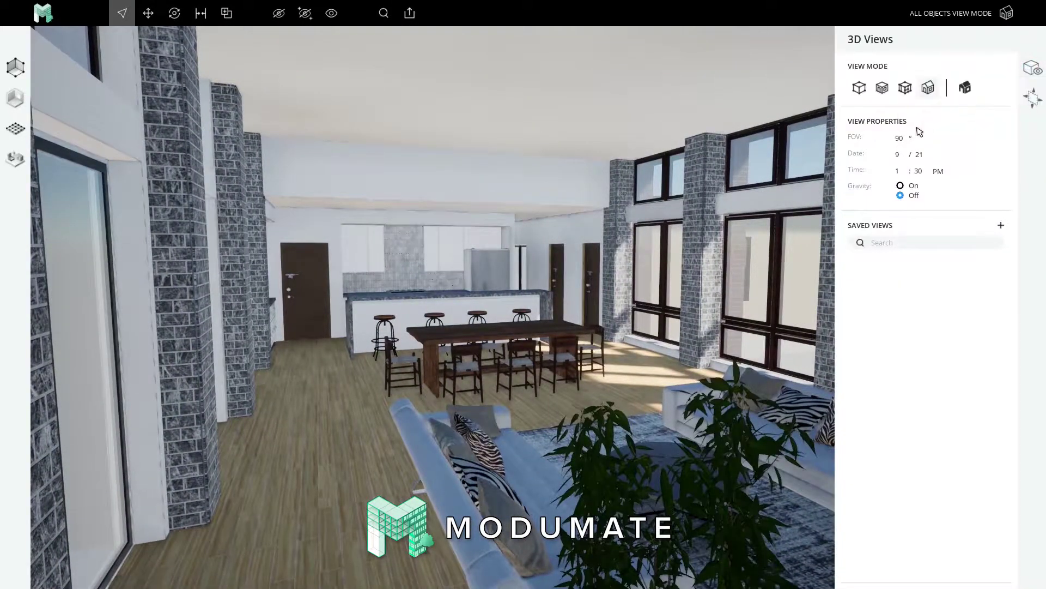
pyautogui.click(901, 186)
pyautogui.click(1031, 69)
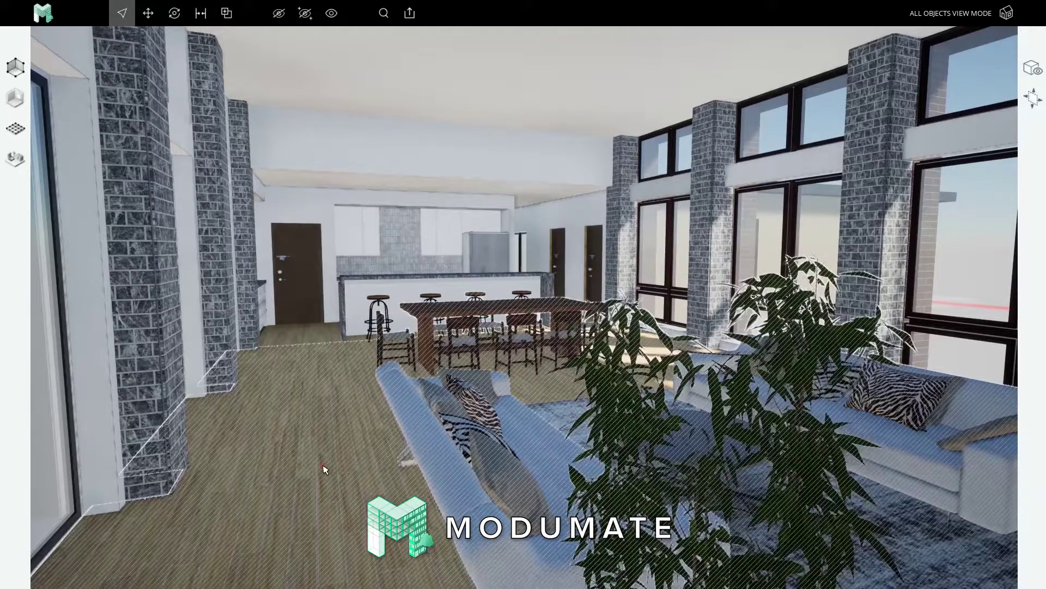
# Step: Inspect the floor, pilaster and backsplash finishes, viewing the layers of the Kitchen Backsplash assembly and returning to the project
pyautogui.click(324, 468)
pyautogui.click(139, 350)
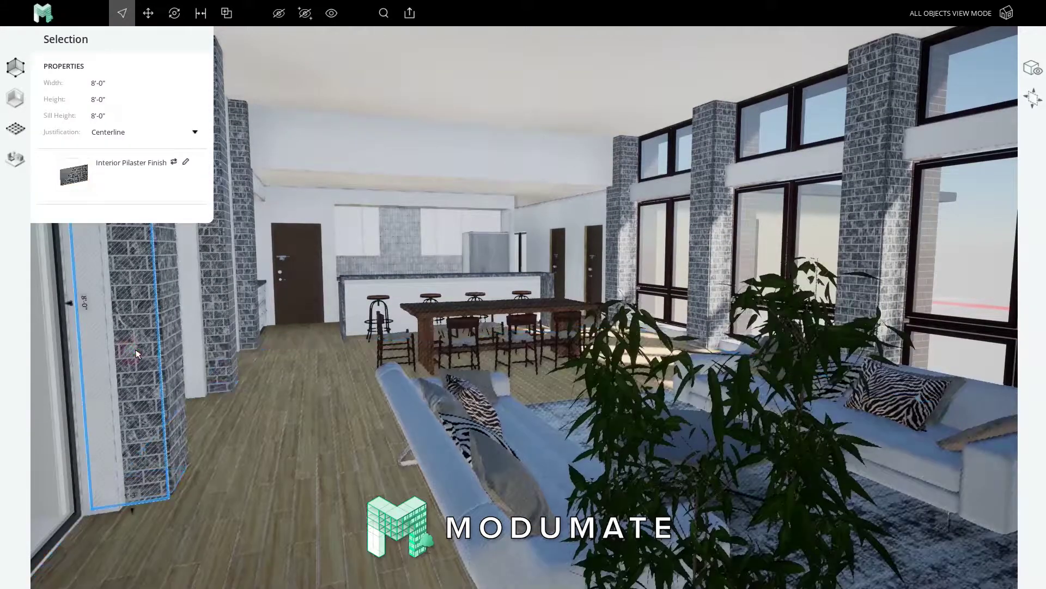
pyautogui.click(221, 312)
pyautogui.click(402, 244)
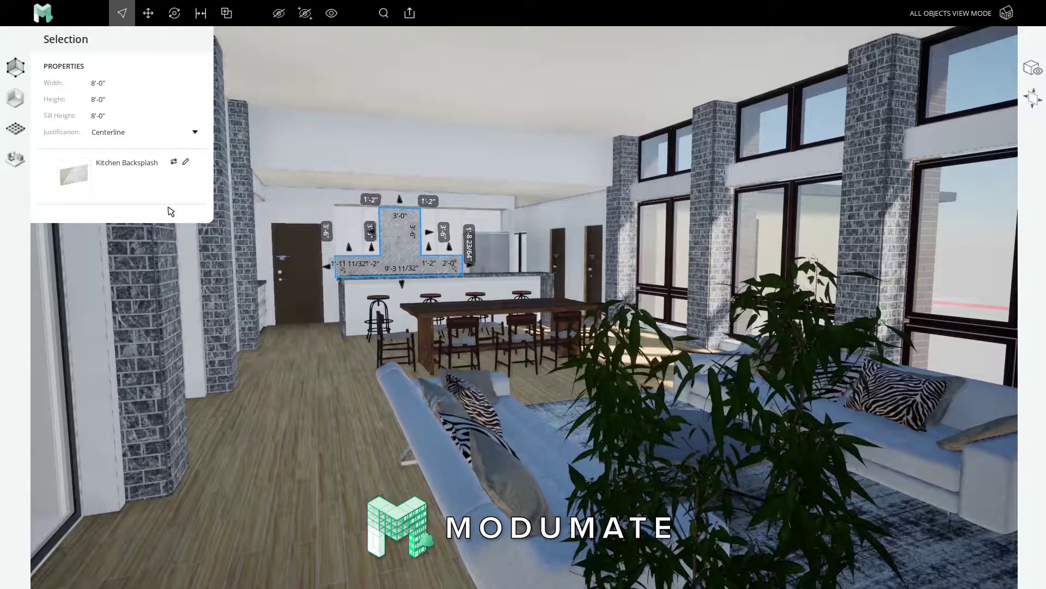
pyautogui.click(186, 162)
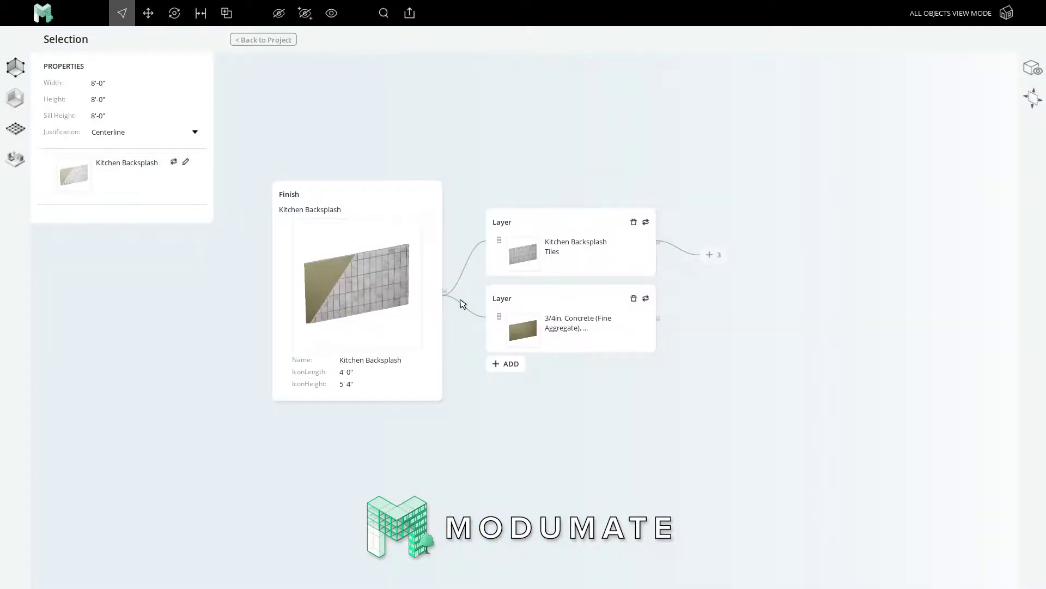
pyautogui.click(255, 41)
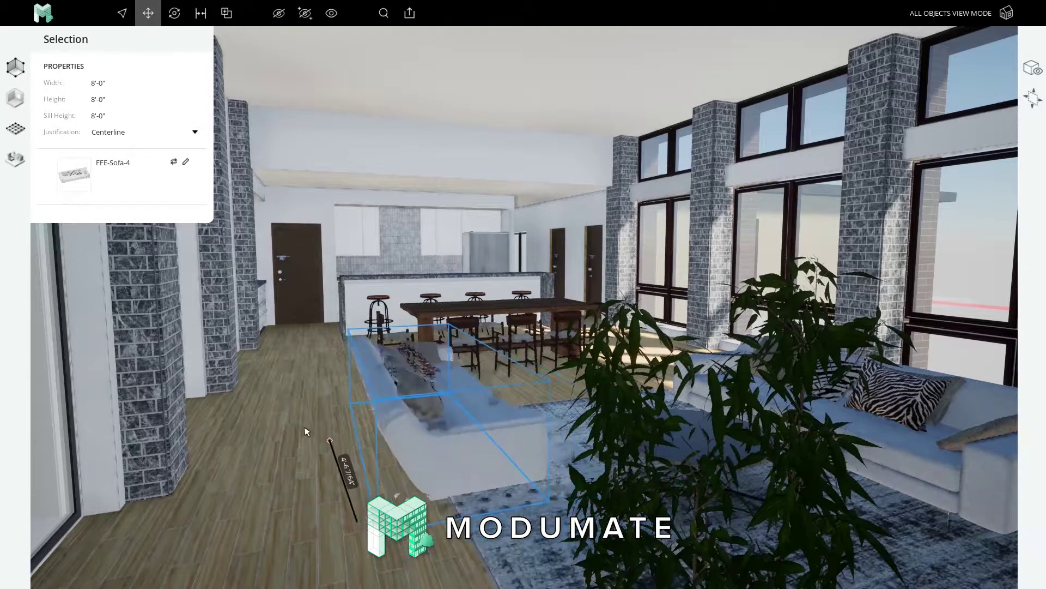
# Step: Place the sofa being moved, and save a camera view from the kitchen counter looking toward the living room
pyautogui.click(385, 437)
pyautogui.moveTo(513, 349); pyautogui.dragTo(867, 361, button='right')
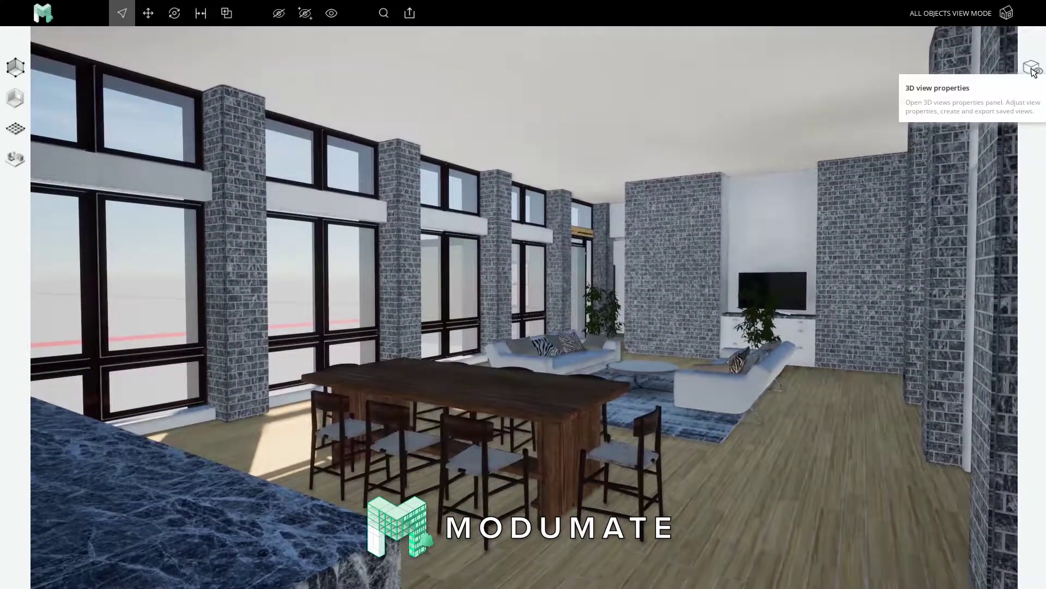
pyautogui.click(1033, 69)
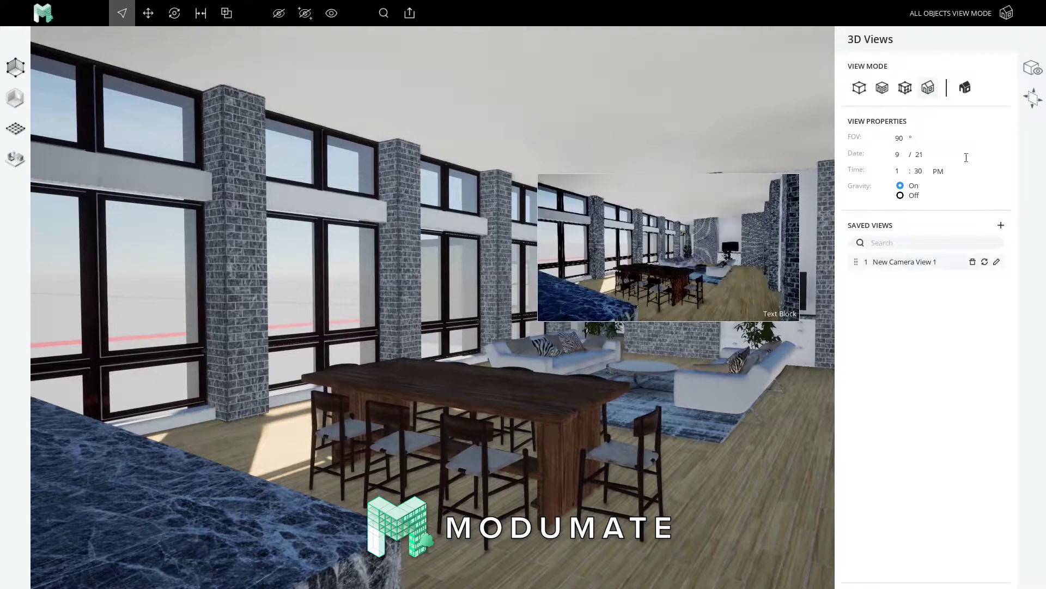
# Step: Turn gravity off and restore the saved New Camera View 1
pyautogui.click(901, 195)
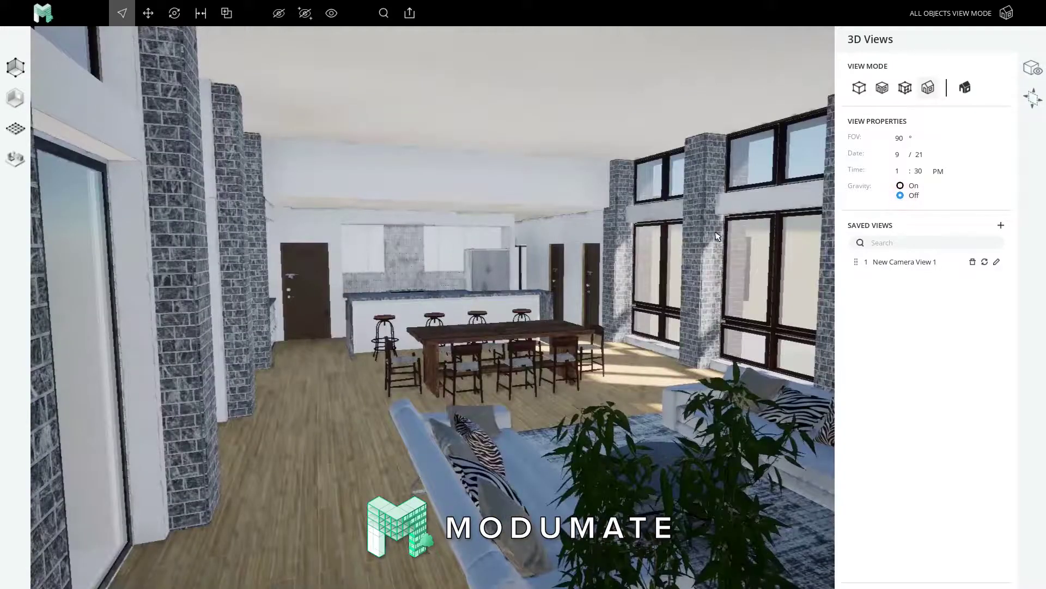
pyautogui.moveTo(898, 265)
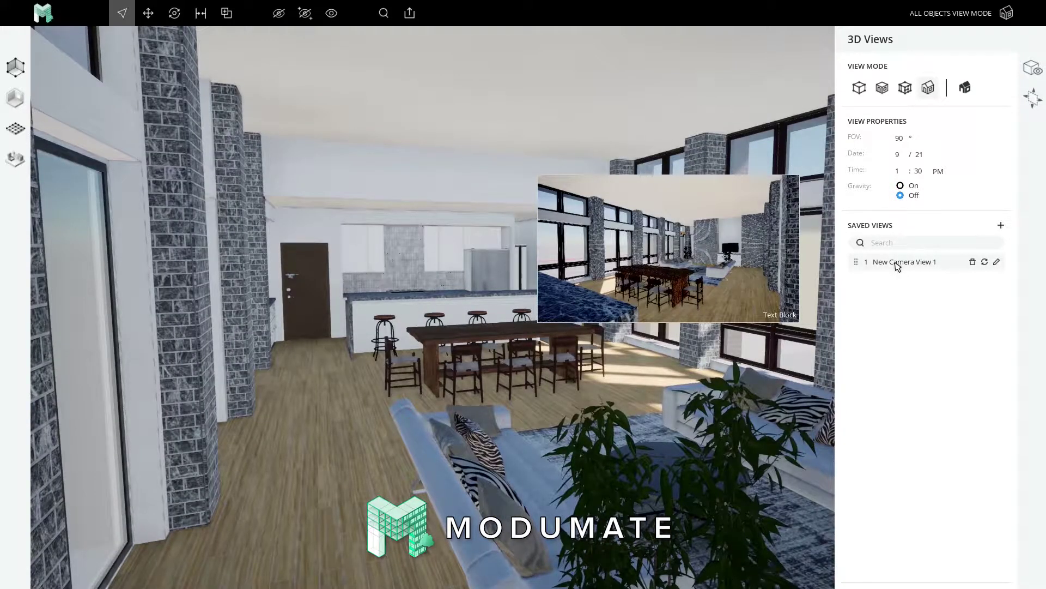
pyautogui.click(899, 265)
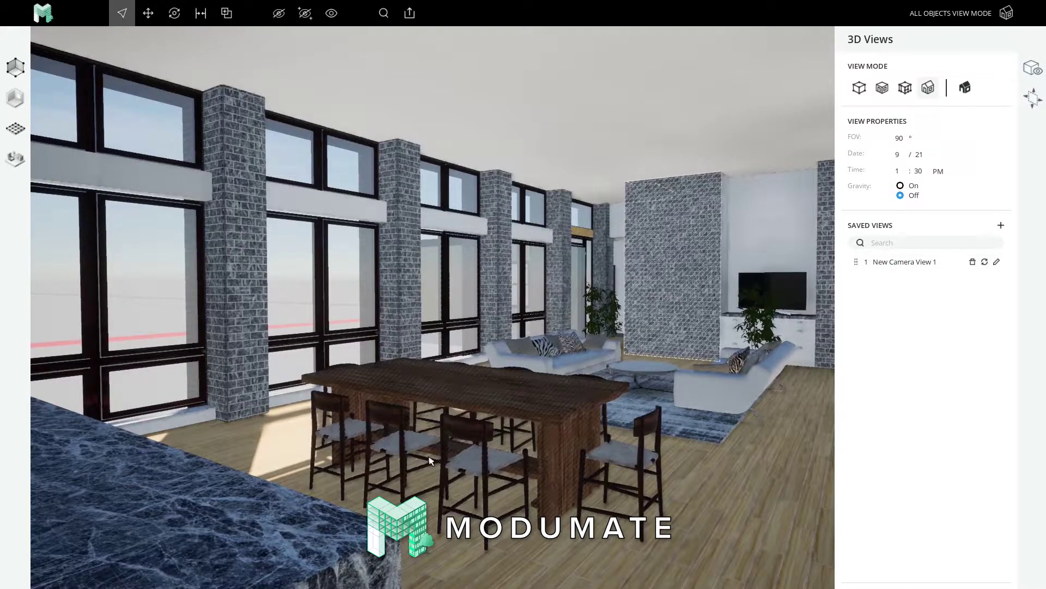
# Step: Save two exterior camera views, one facing the glazed patio doors and one close to the glass entrance door
pyautogui.moveTo(571, 330); pyautogui.dragTo(537, 311, button='middle')
pyautogui.scroll(-3, 509, 312)
pyautogui.scroll(-3, 508, 311)
pyautogui.moveTo(711, 278); pyautogui.dragTo(534, 272, button='middle')
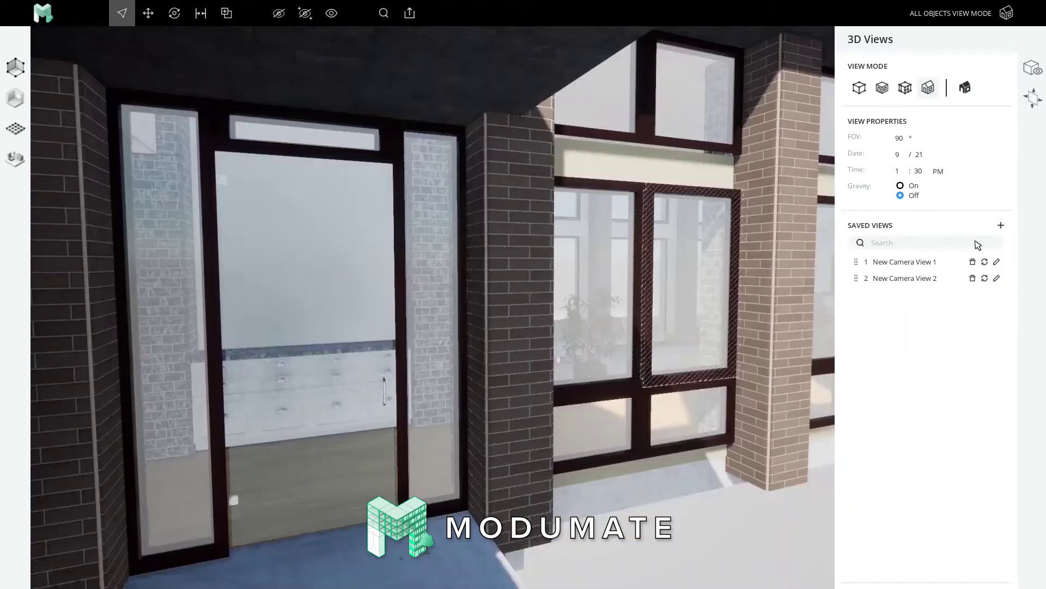
pyautogui.click(1001, 226)
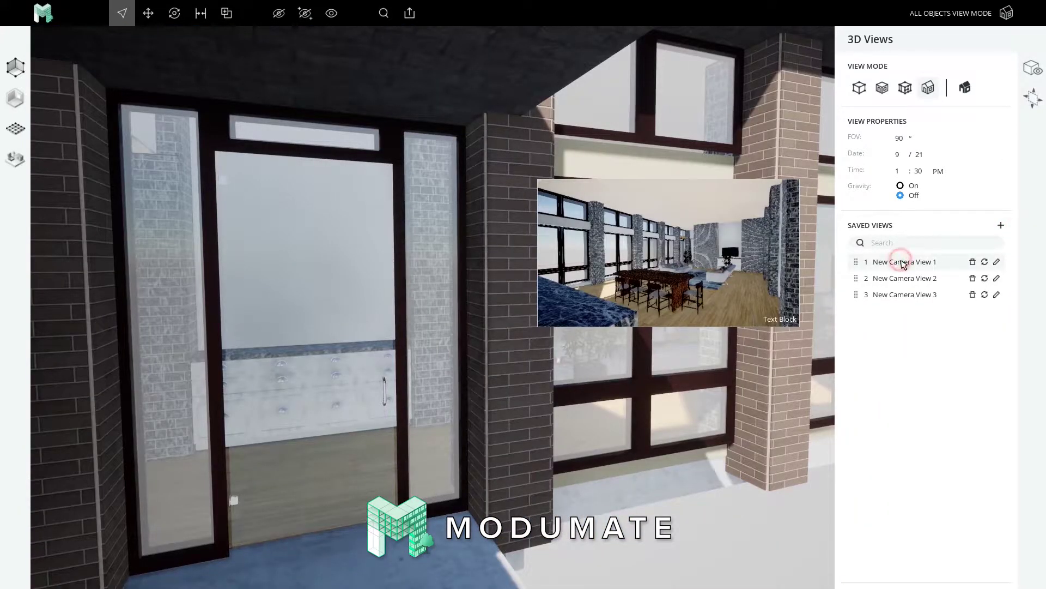
# Step: Recall the three saved camera views in turn to compare them, finishing on New Camera View 1
pyautogui.click(903, 263)
pyautogui.click(912, 279)
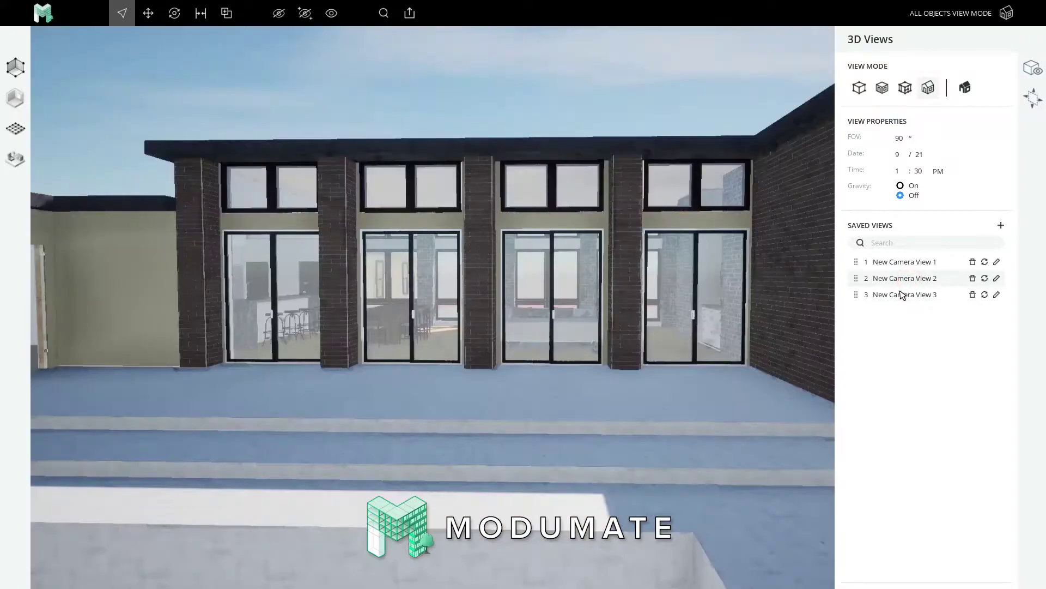
pyautogui.click(900, 296)
pyautogui.moveTo(912, 267)
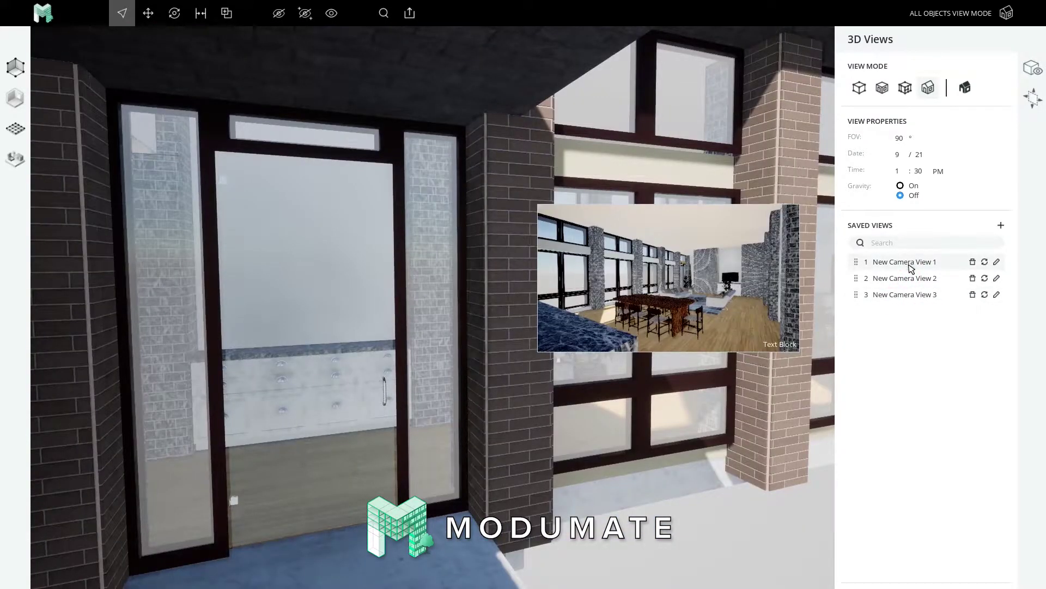
pyautogui.click(908, 266)
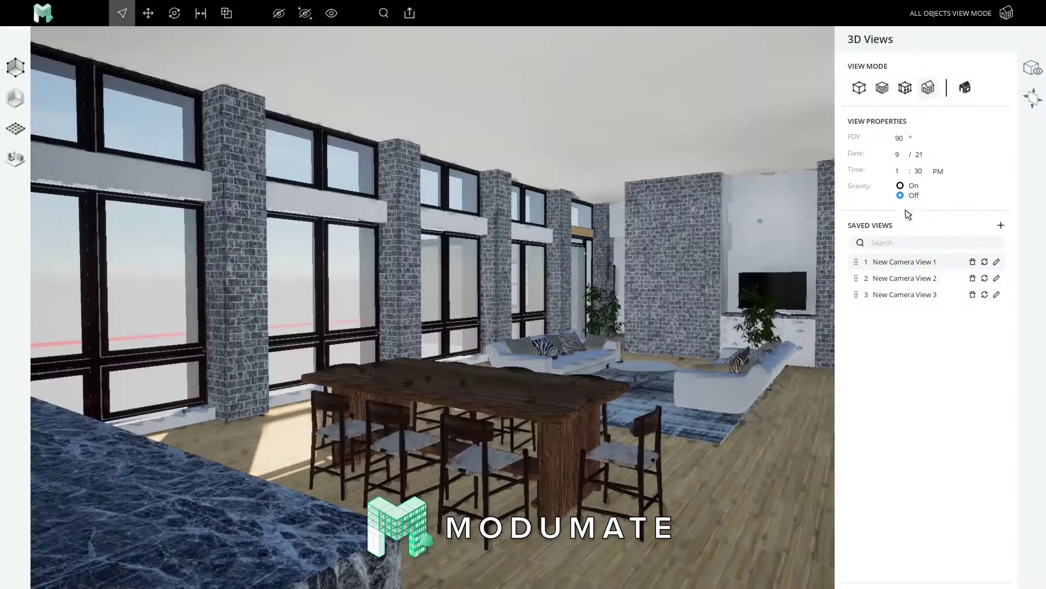
# Step: Turn gravity back on and walk past the dining table to face the sofa and window wall
pyautogui.click(900, 188)
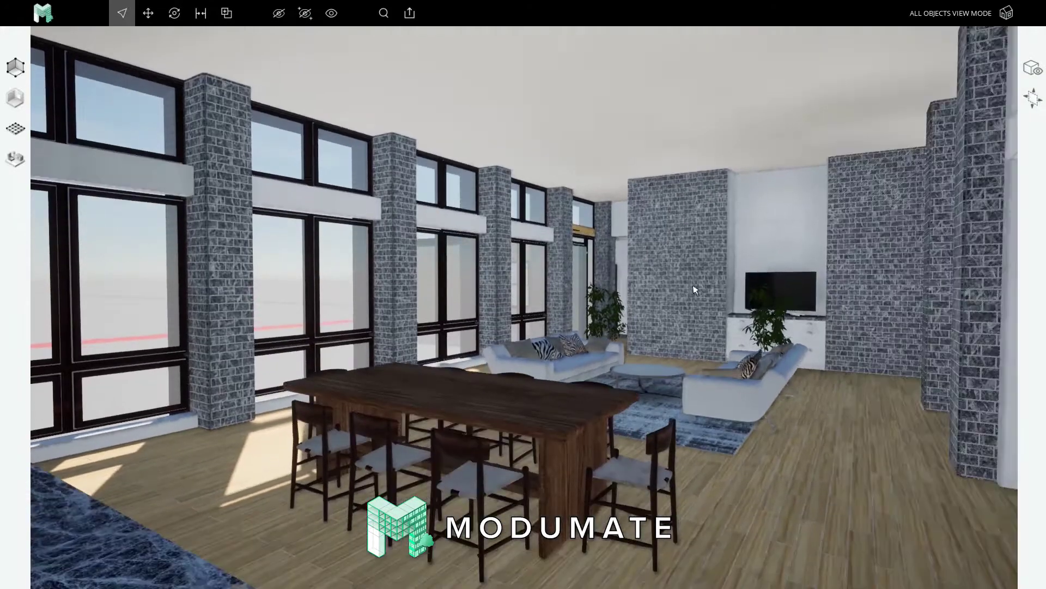
pyautogui.moveTo(694, 290); pyautogui.dragTo(807, 289, button='right')
pyautogui.press('w')
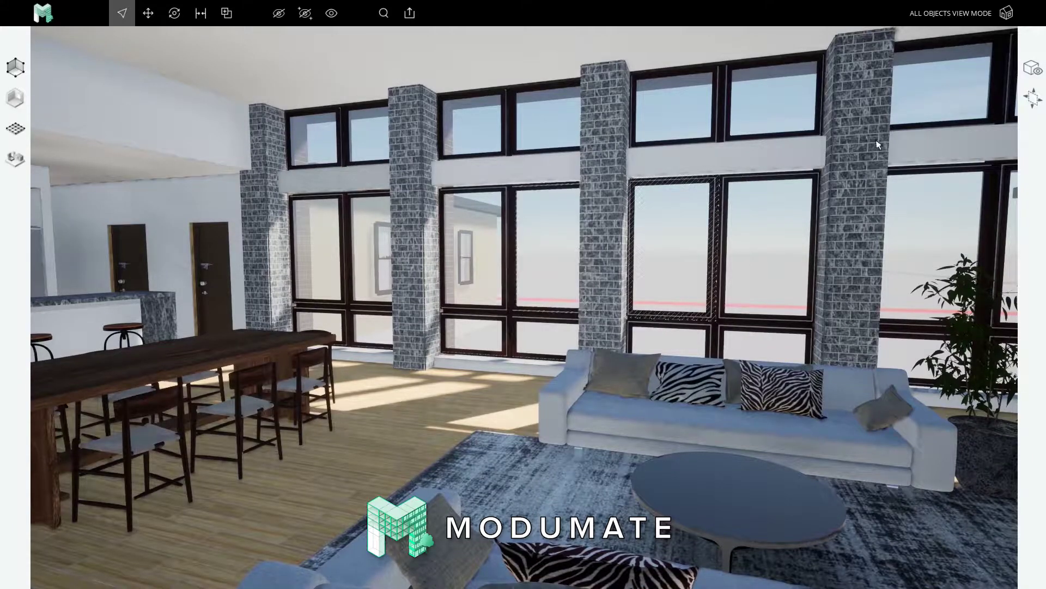
# Step: Edit the hour of the view's time of day, leaving the time at 1:30 PM
pyautogui.click(1032, 67)
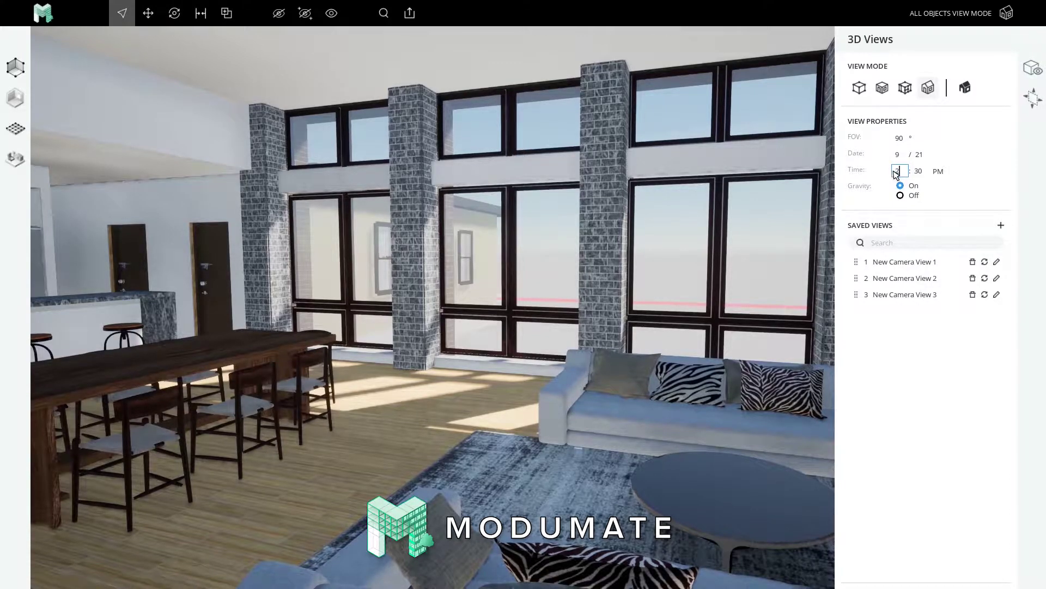
pyautogui.press('Return')
pyautogui.scroll(-4, 903, 170)
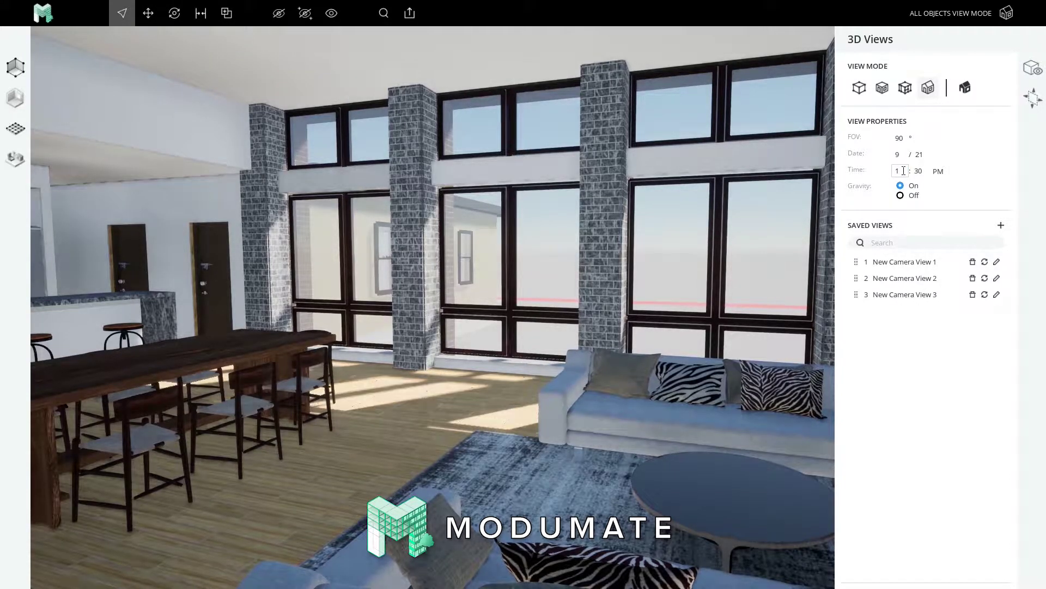
pyautogui.scroll(2, 903, 171)
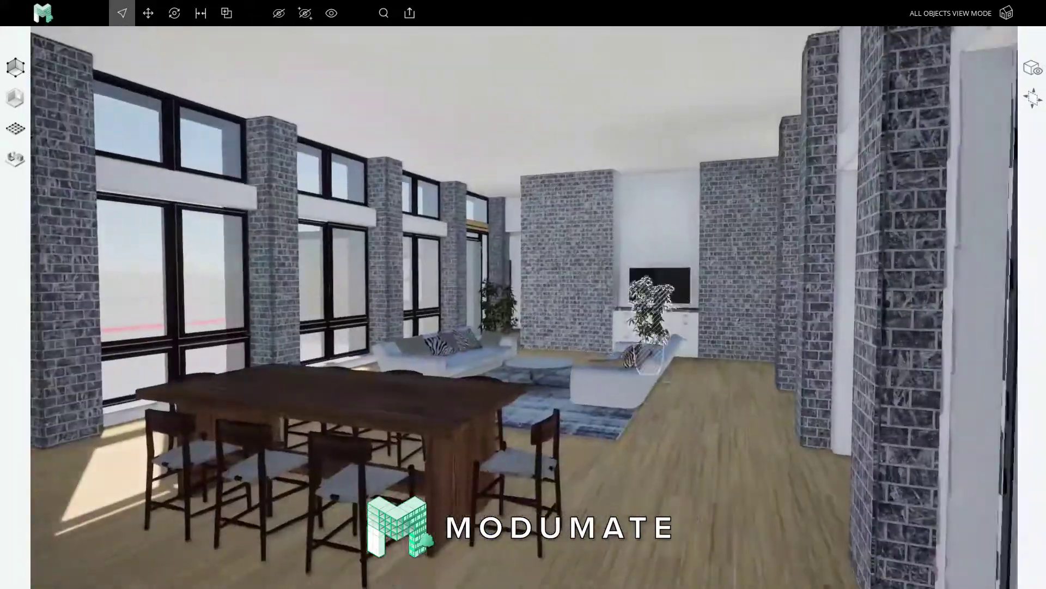
# Step: Move the potted plants from the near ends of the sofas to the far ends, beside the dining table
pyautogui.press('w')
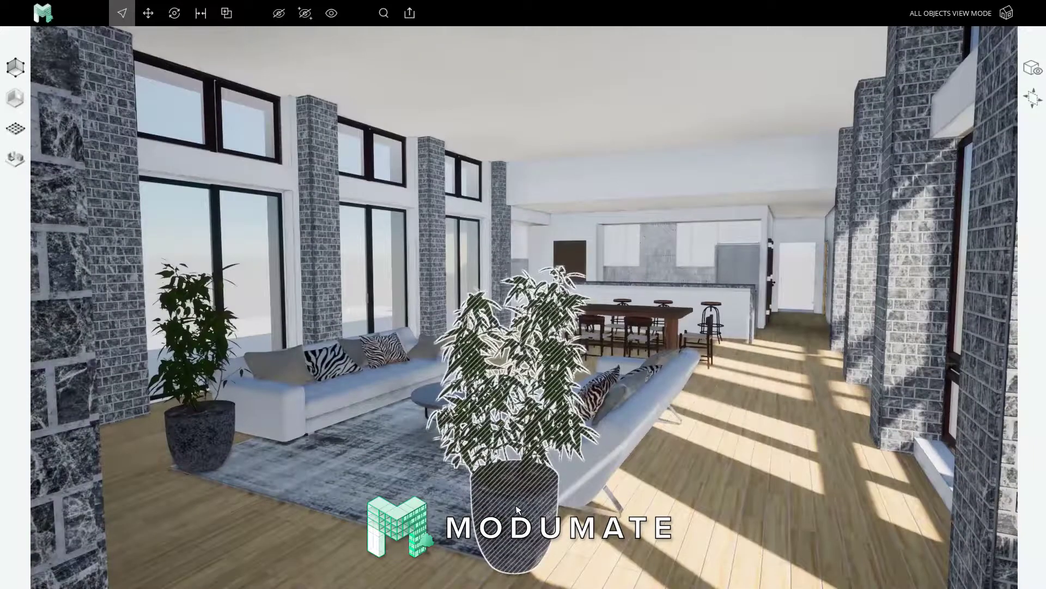
pyautogui.press('m')
pyautogui.click(603, 569)
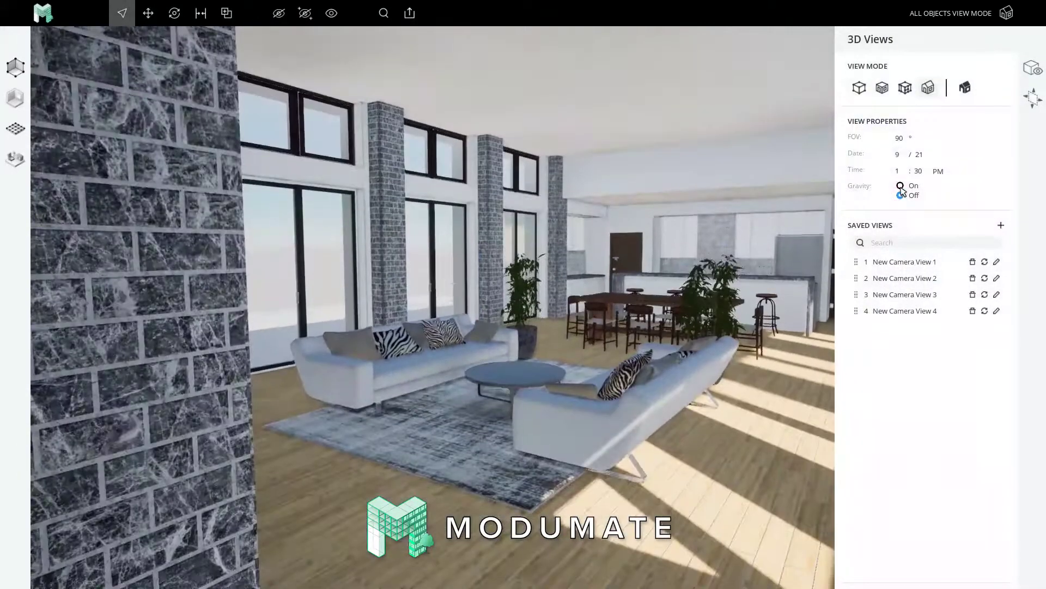
# Step: Switch gravity on and walk around the living room to view the rearranged plants and sofas
pyautogui.click(900, 195)
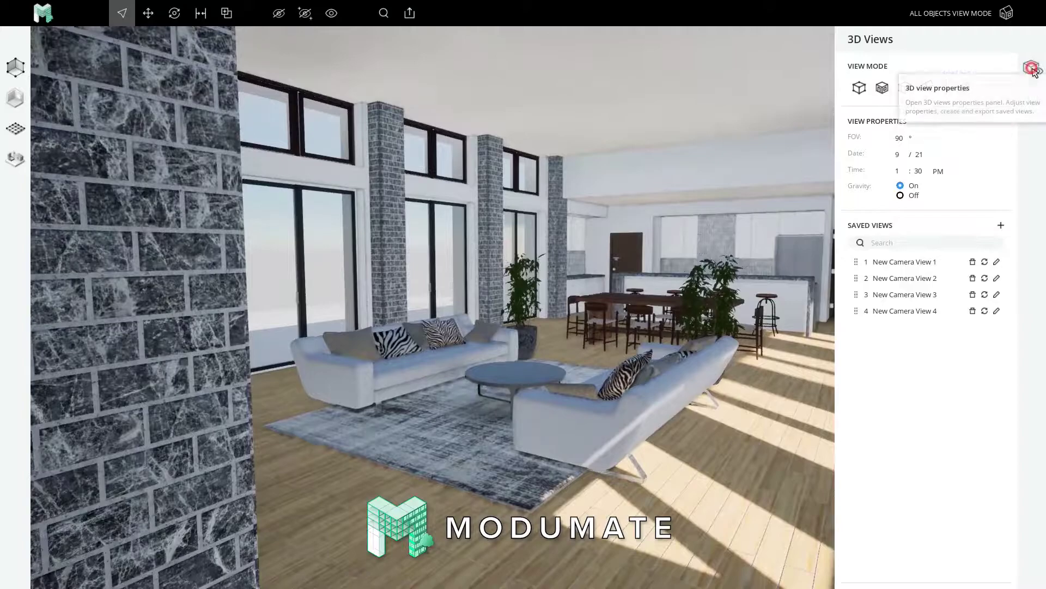
pyautogui.click(1031, 68)
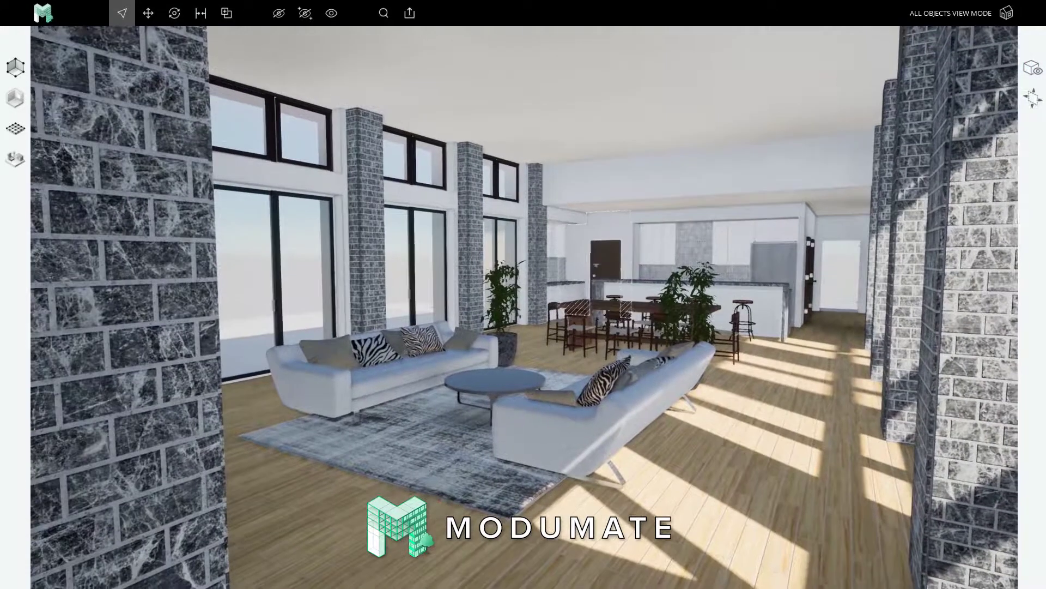
pyautogui.press('w')
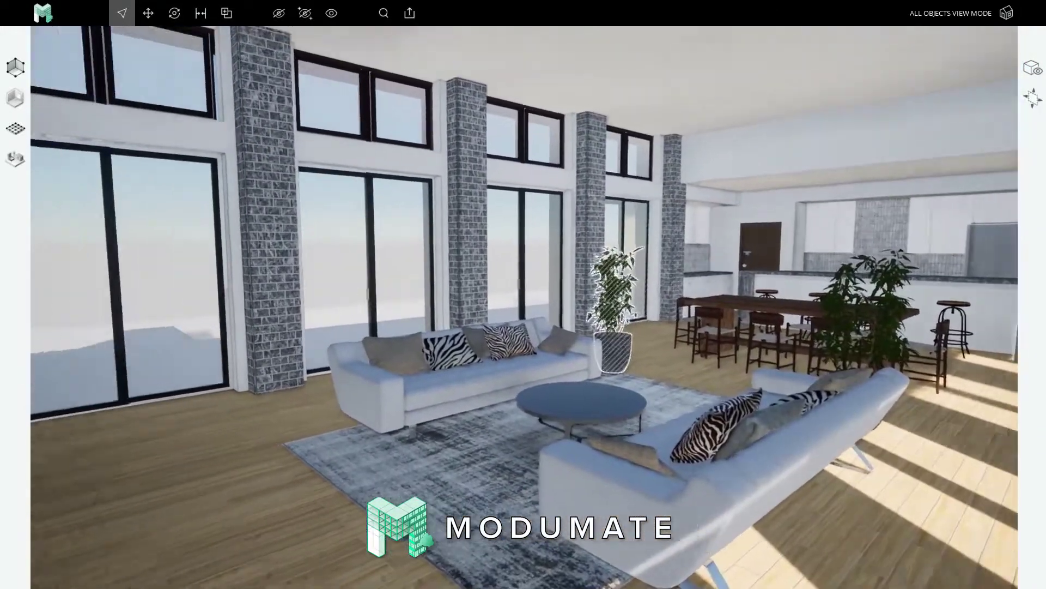
pyautogui.press('s')
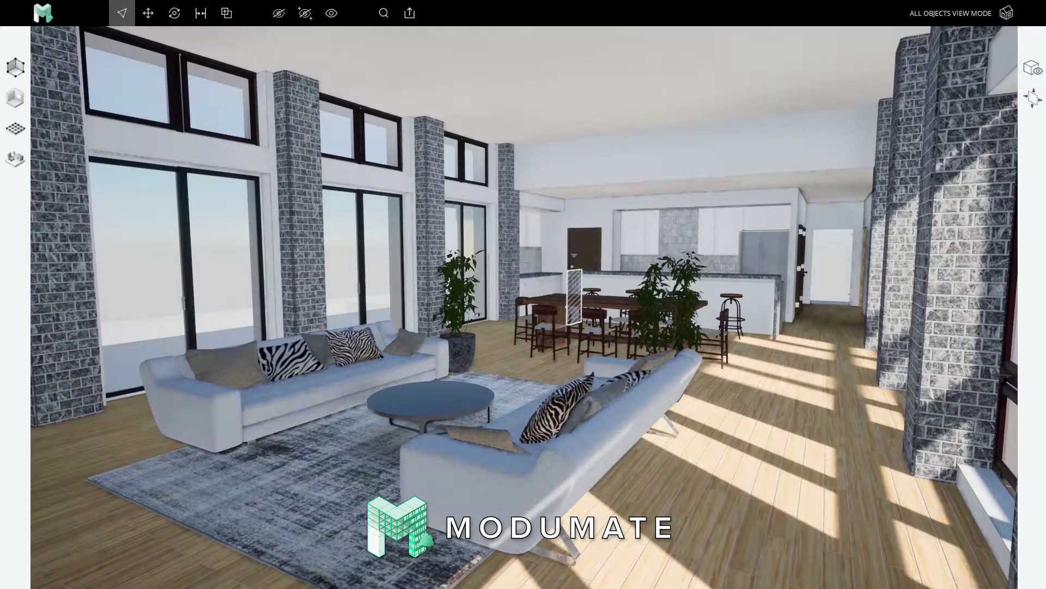
pyautogui.press('s')
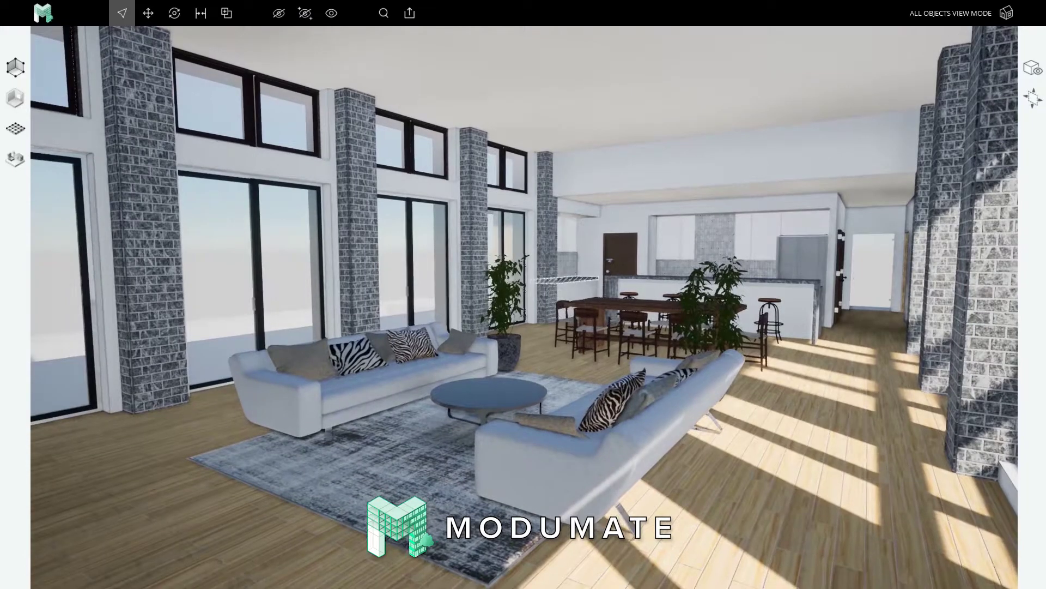